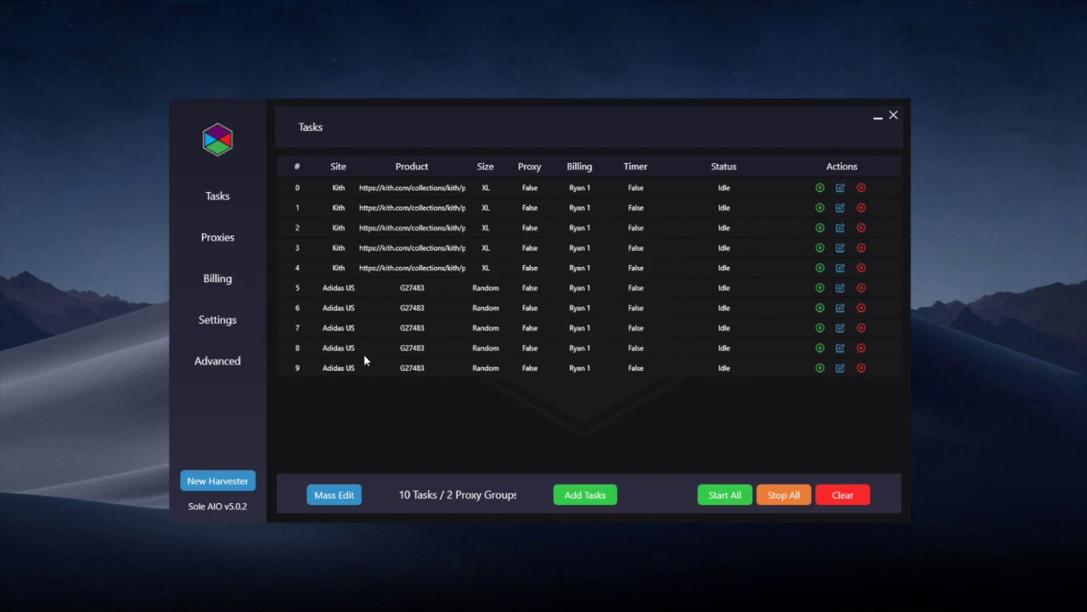
- Examine the advanced settings for Bodega and Adidas and browse the sites available to add
click(249, 361)
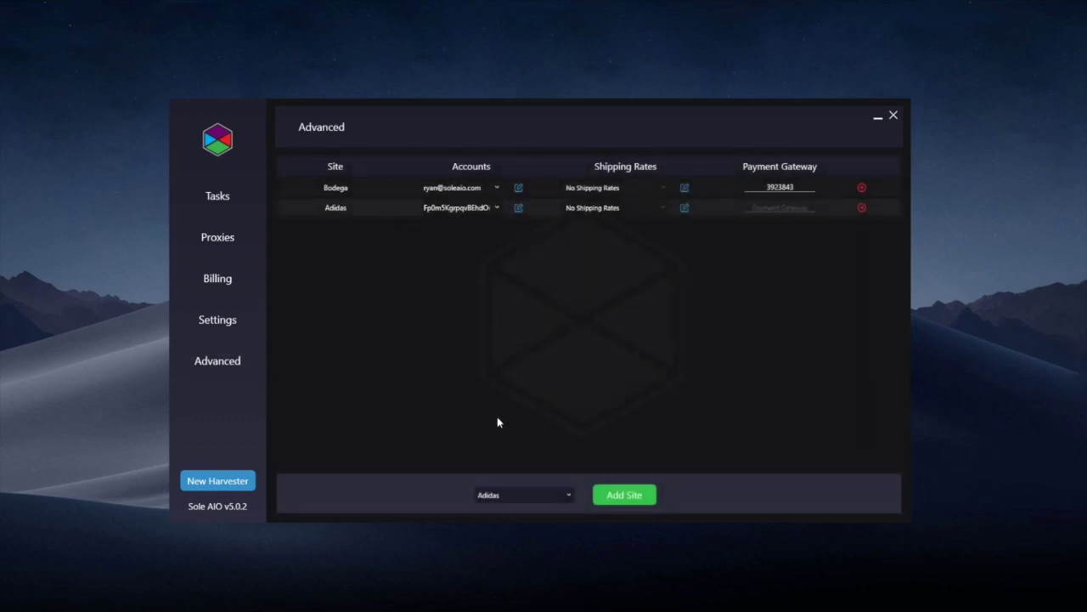
click(510, 495)
scroll(520, 466, down, 3)
click(711, 387)
- Return to the task list and start Adidas US tasks 5 and 6
click(217, 197)
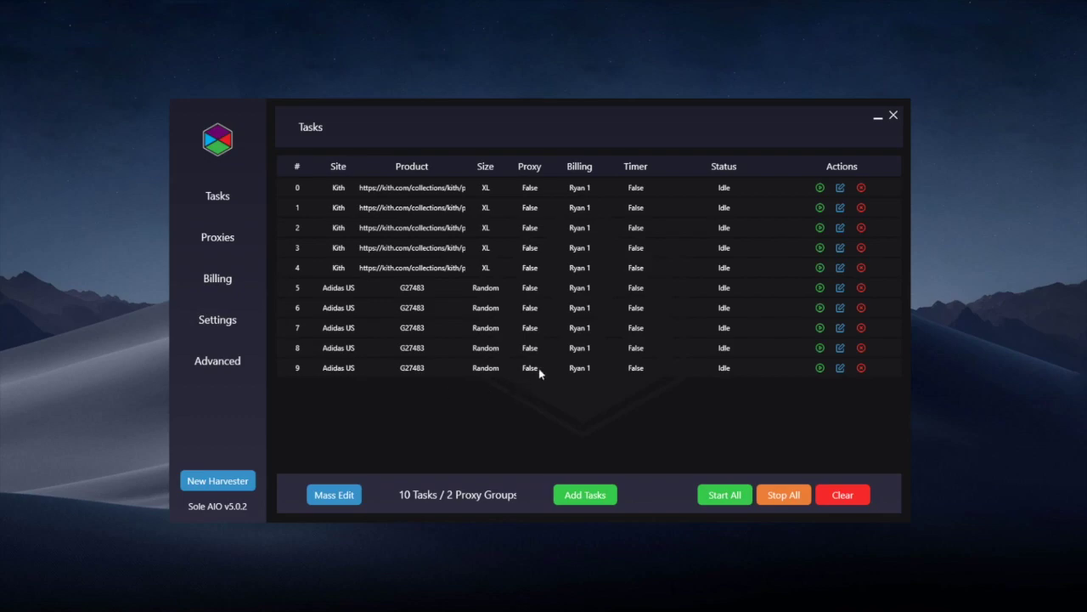
click(820, 288)
click(820, 307)
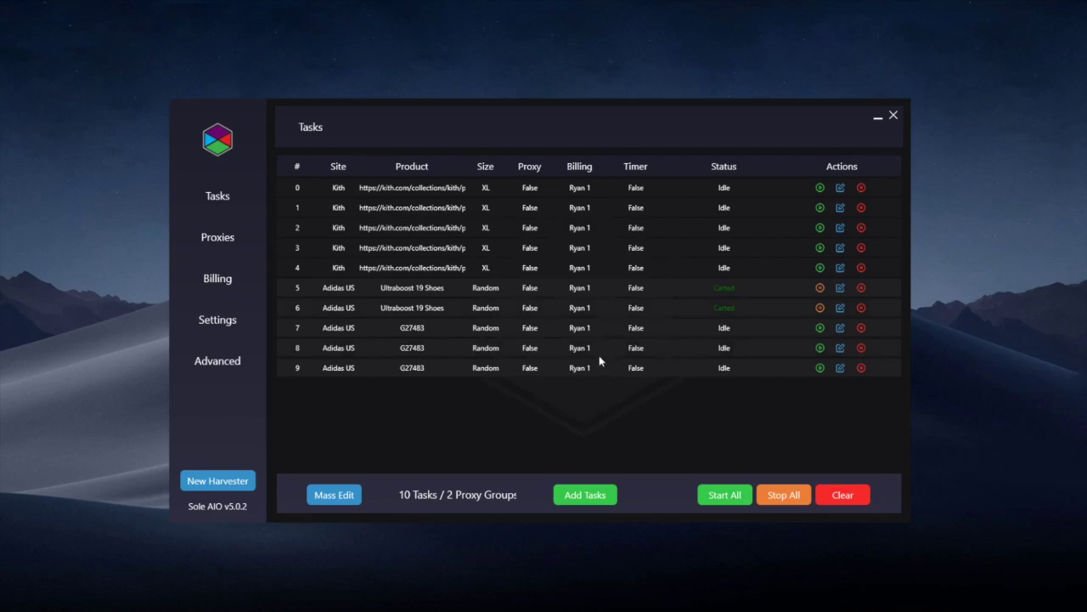
- Examine the mass edit options and their site filter, then close them without applying changes
click(331, 496)
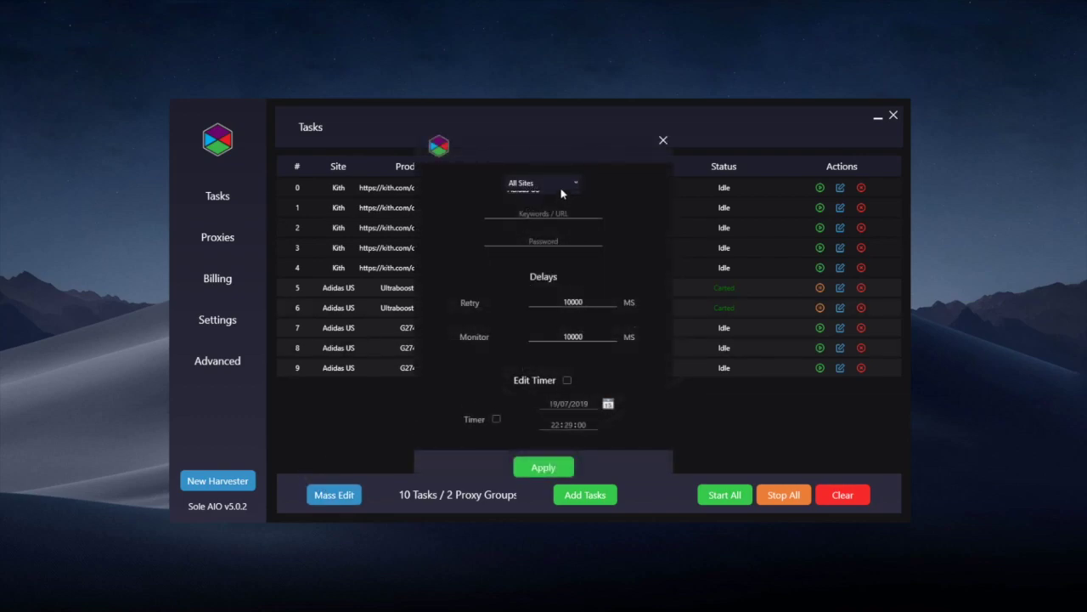
click(564, 209)
click(663, 141)
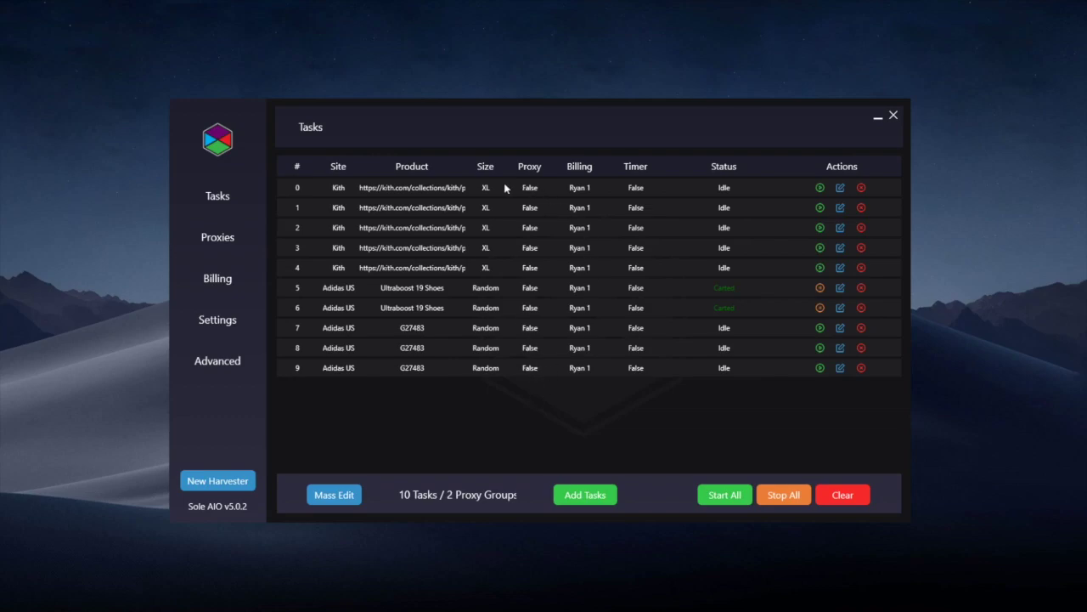
- Review the bulk actions available for tasks, then select all tasks for Adidas US
right_click(420, 170)
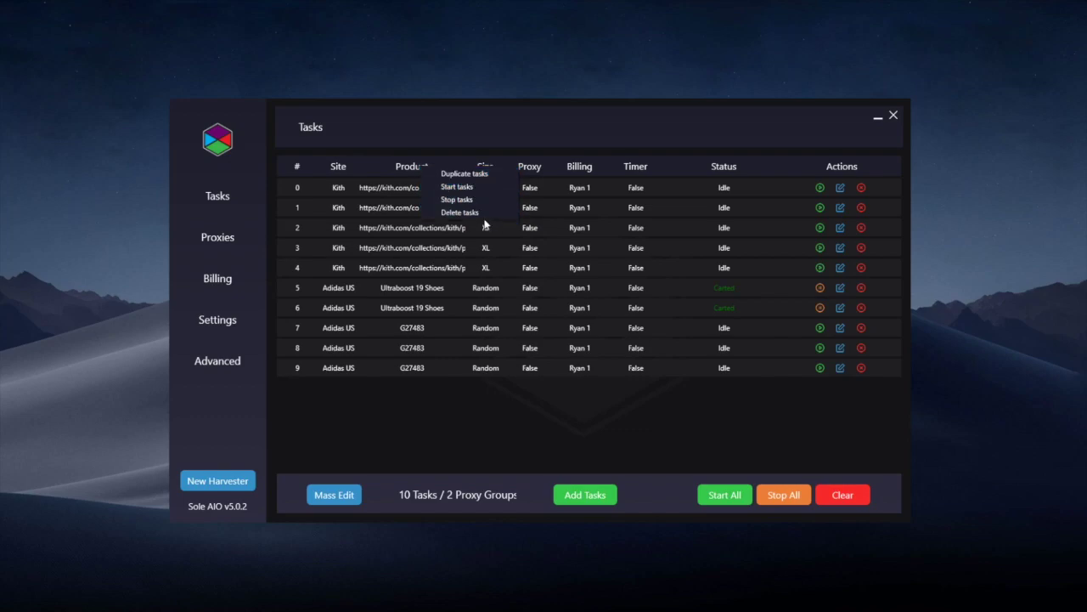
click(499, 307)
right_click(521, 176)
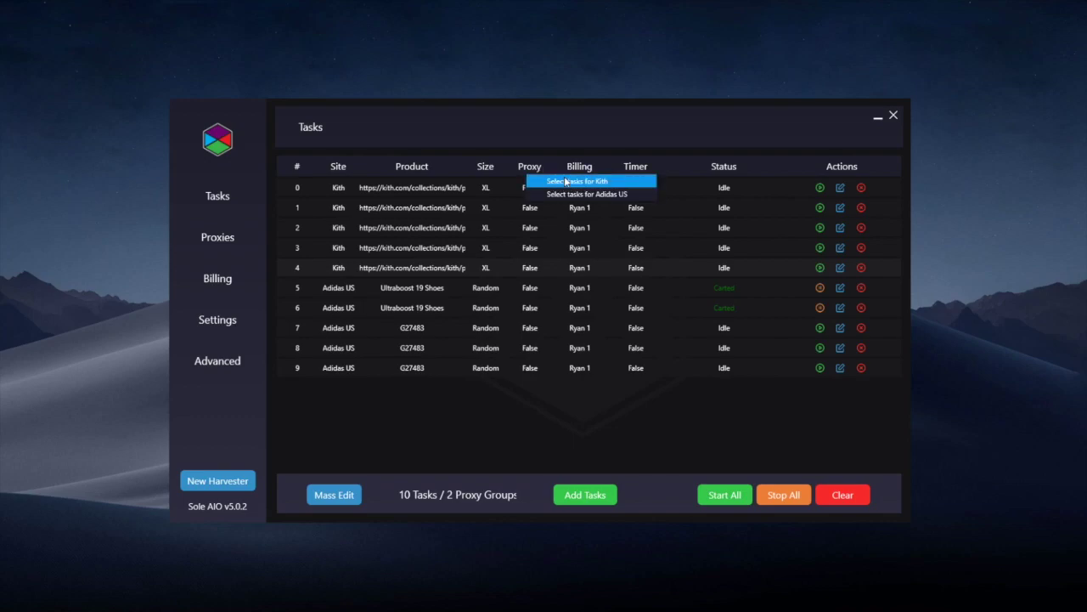
click(615, 195)
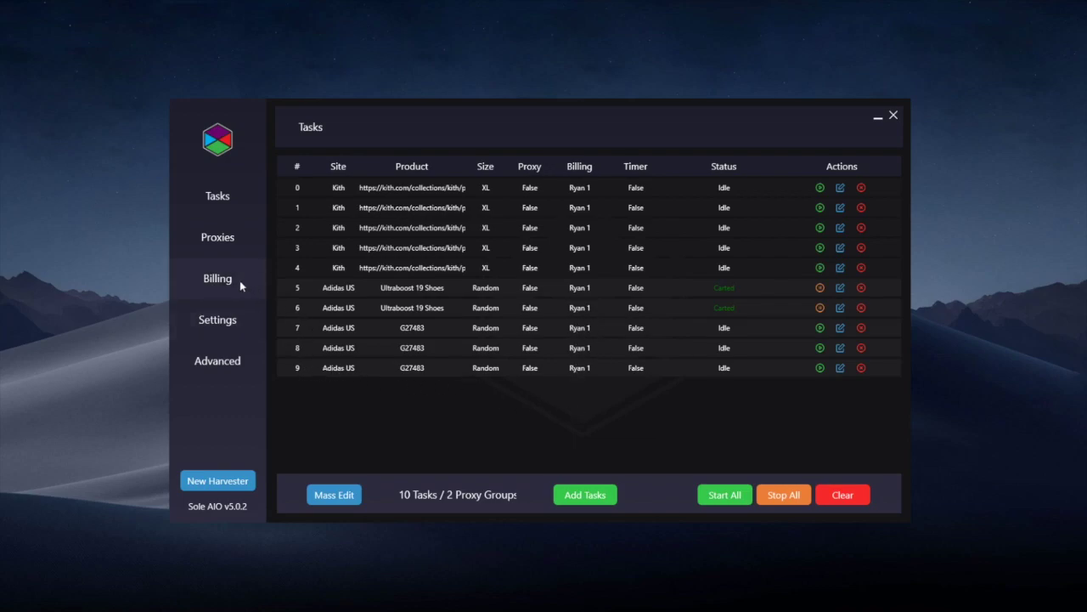
- Examine the proxy groups and the form for adding proxies, leaving it empty
click(233, 252)
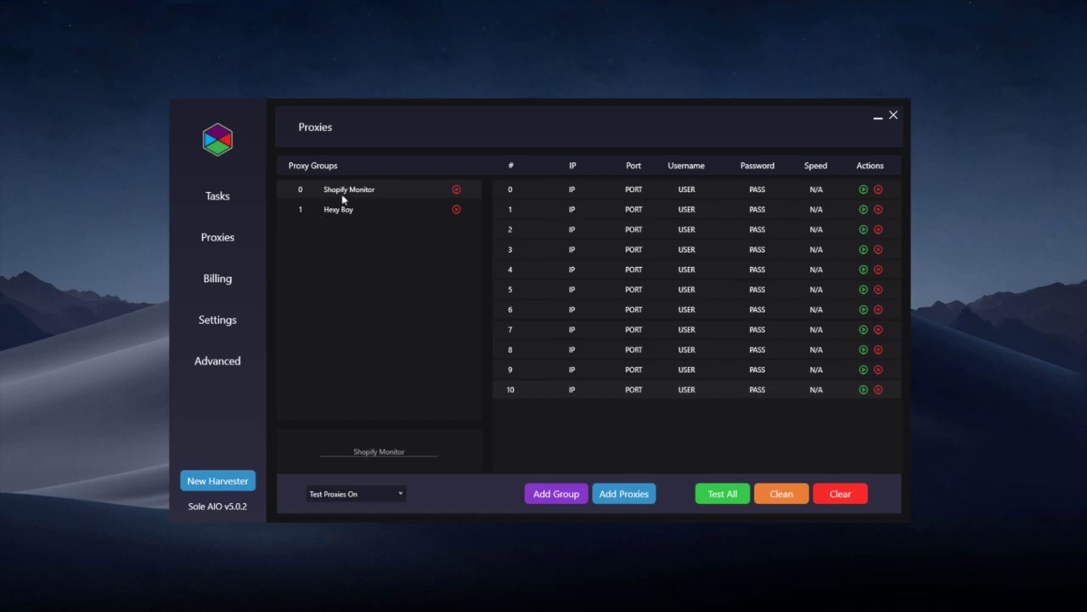
click(616, 491)
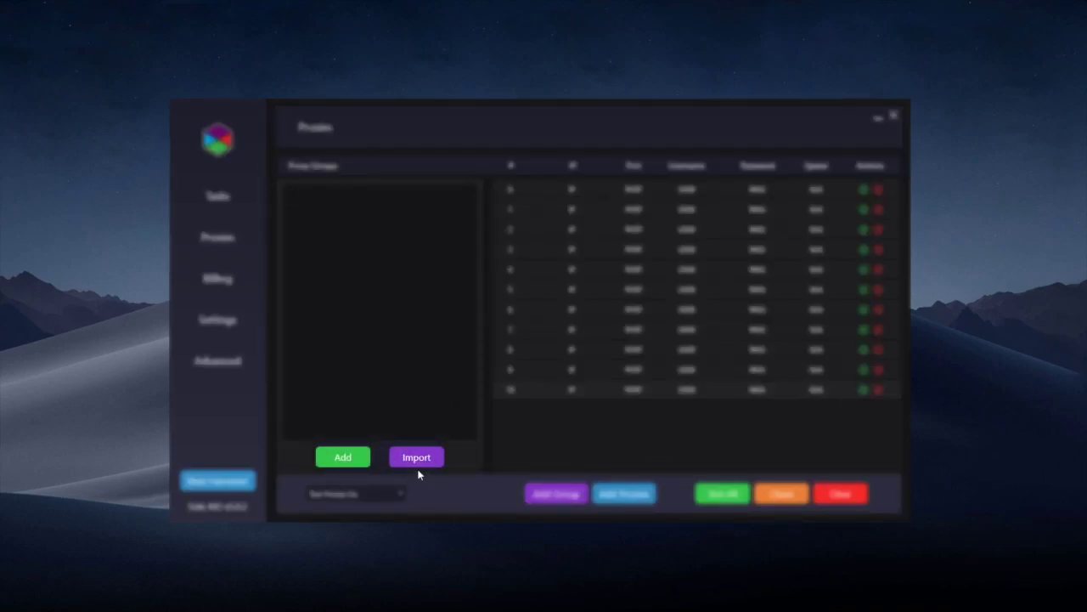
click(354, 459)
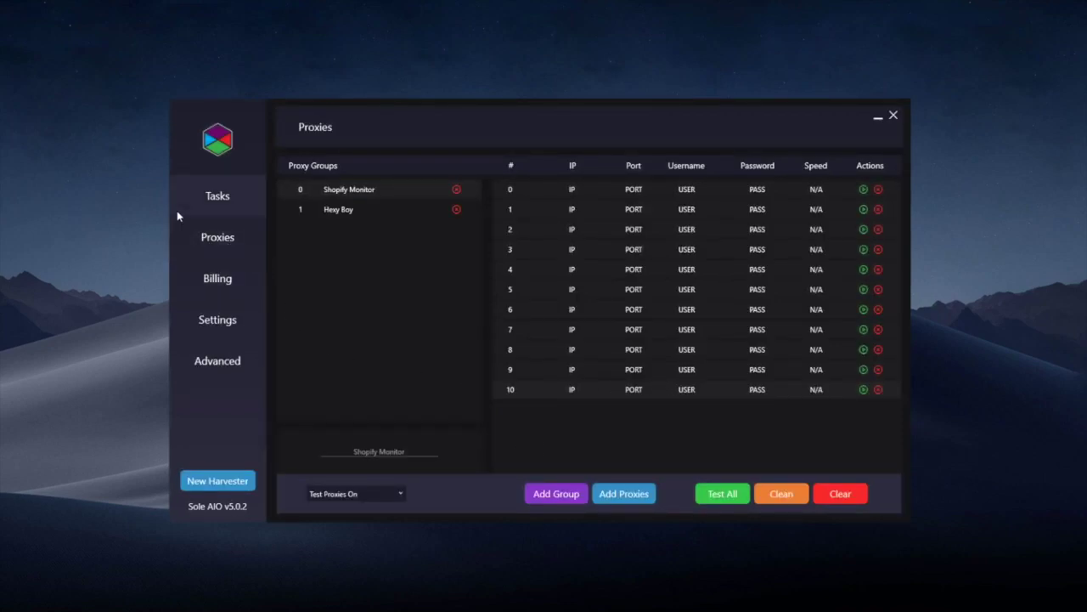
- Return to the task list and begin adding a task of the Shopify type
click(217, 208)
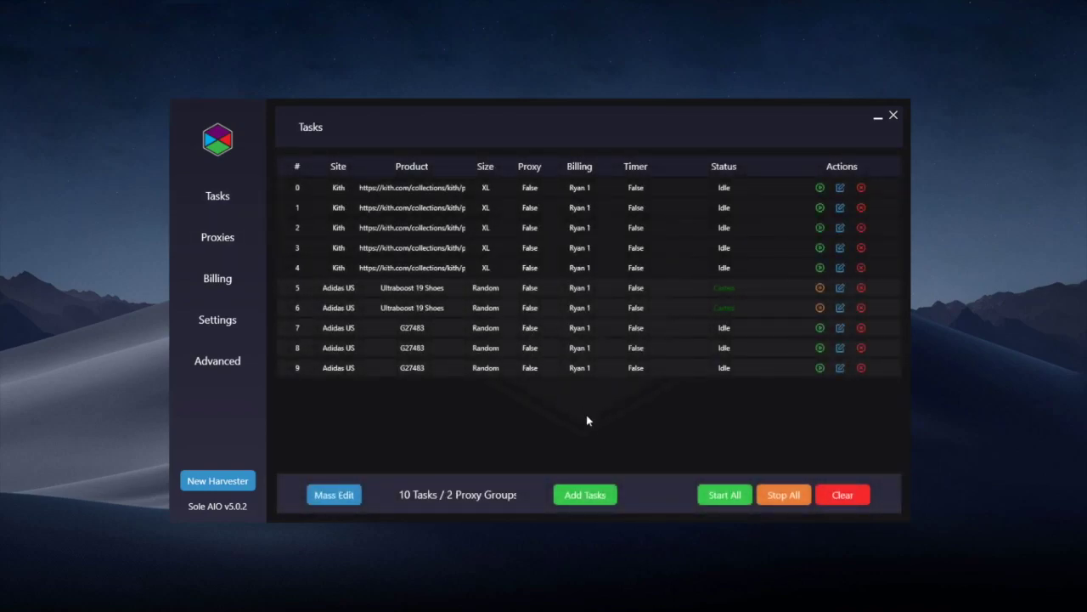
click(584, 494)
click(692, 216)
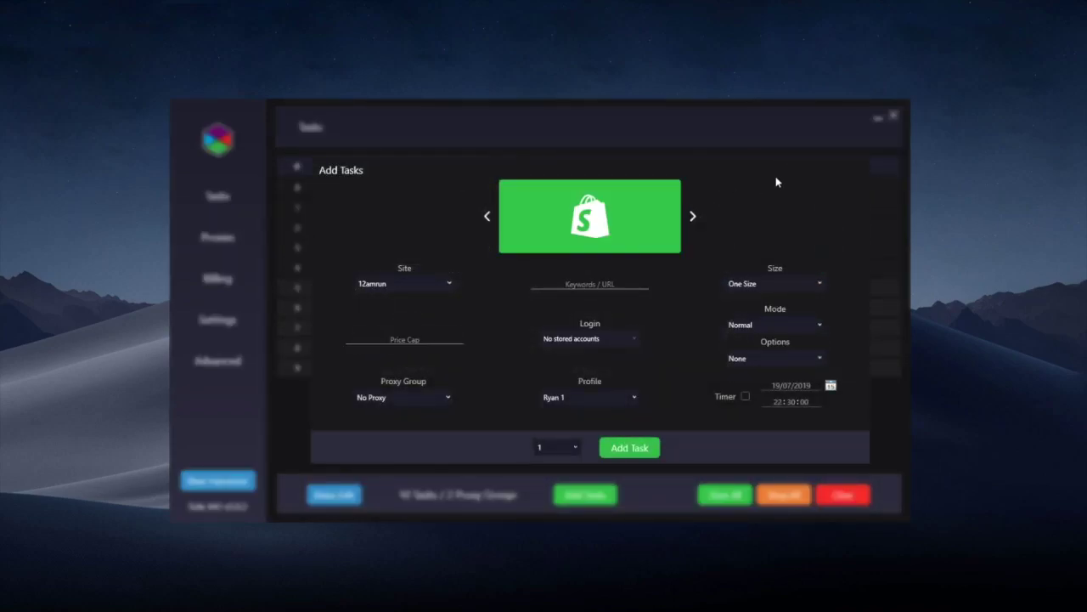
- Try the Generate checkout URLs mode for the Shopify task, then restore the Normal mode
click(769, 321)
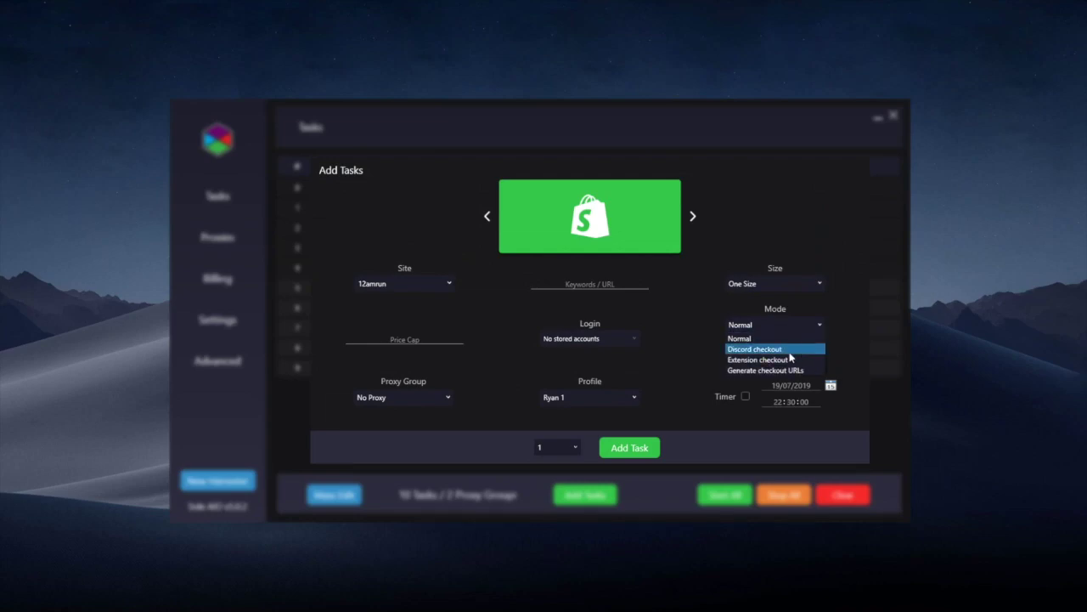
click(766, 372)
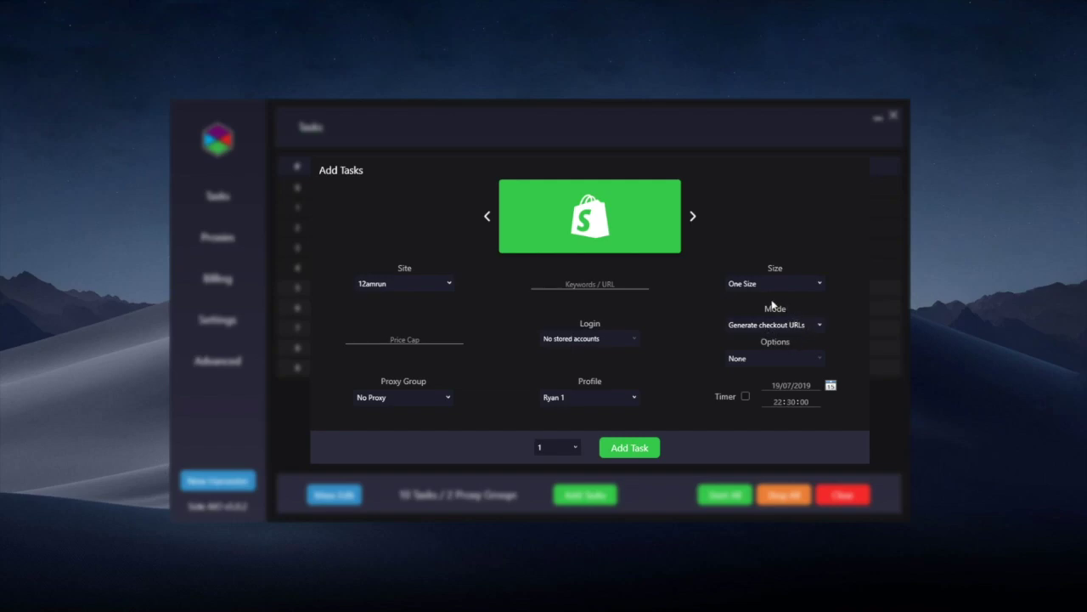
click(753, 326)
click(755, 340)
- Set the Shopify task's options to Force queue
click(767, 358)
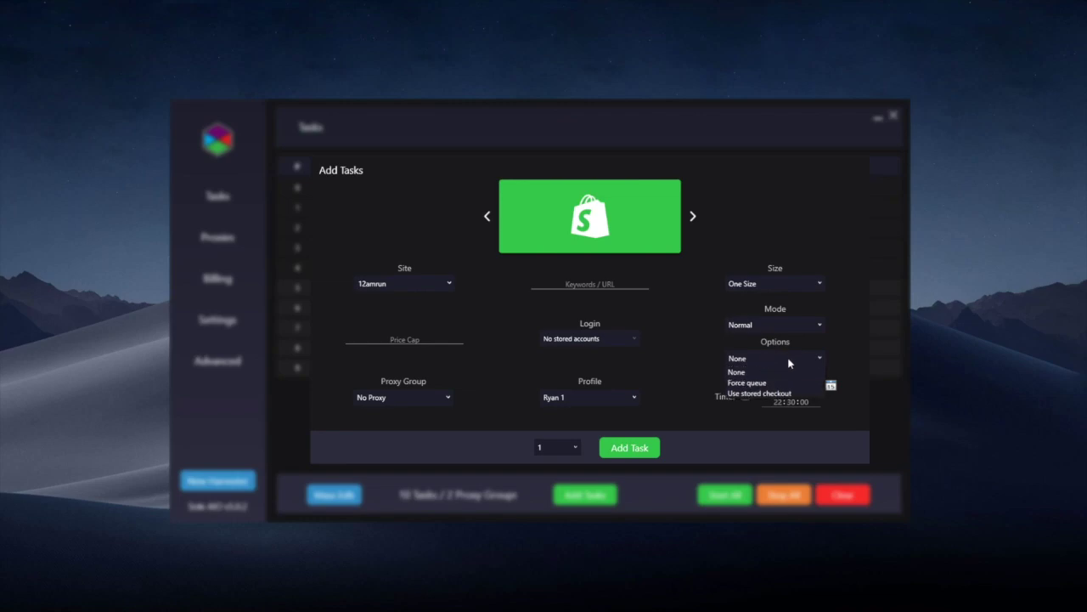
click(755, 389)
click(767, 364)
click(779, 381)
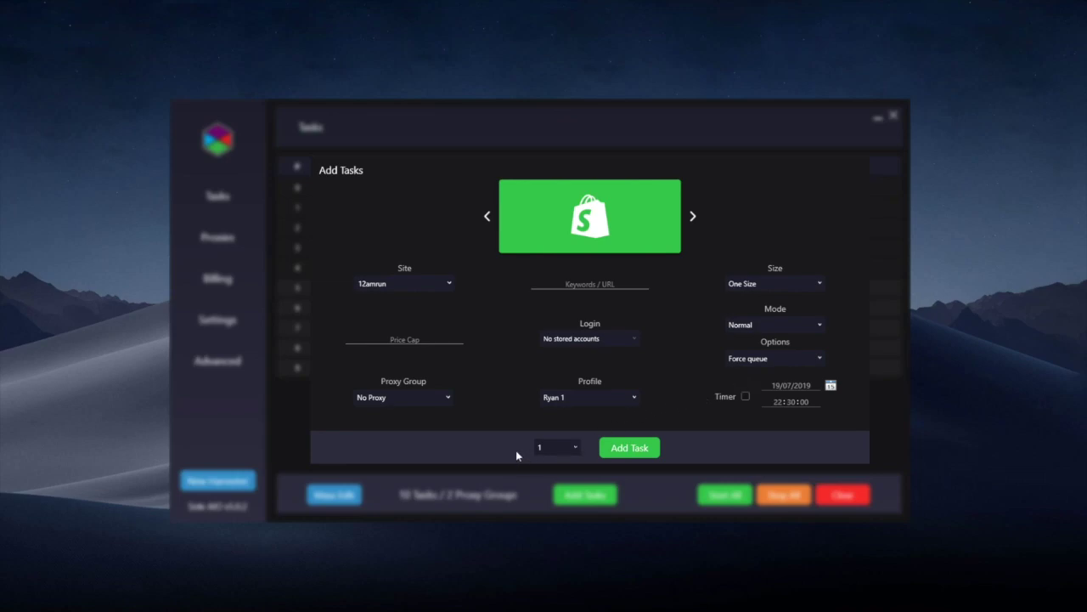
- Set the site to Bodega and add one task that logs in with the first stored account
click(450, 284)
scroll(386, 429, down, 3)
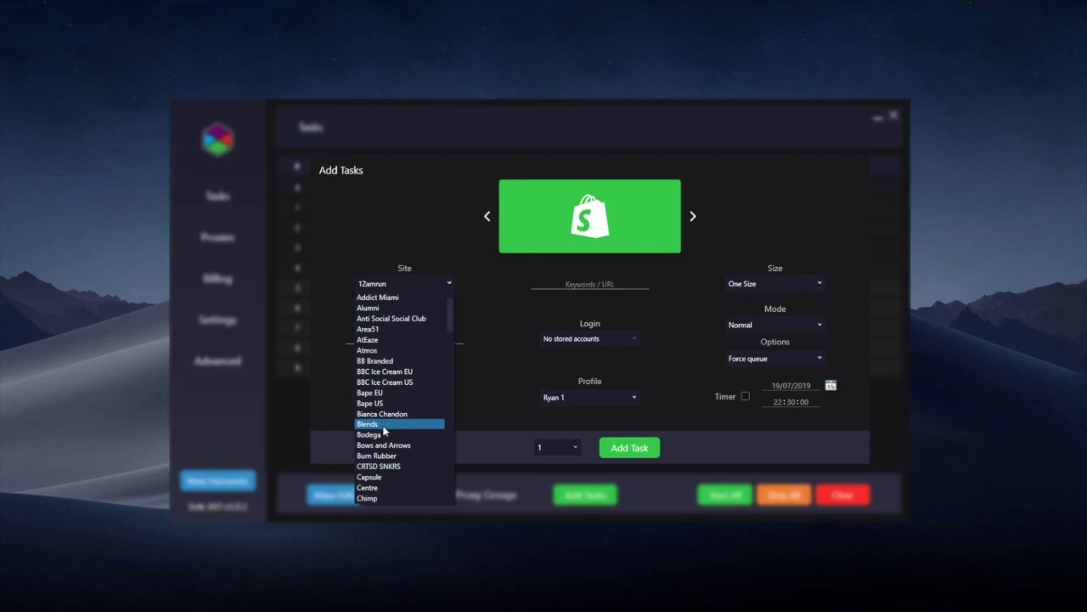
click(384, 434)
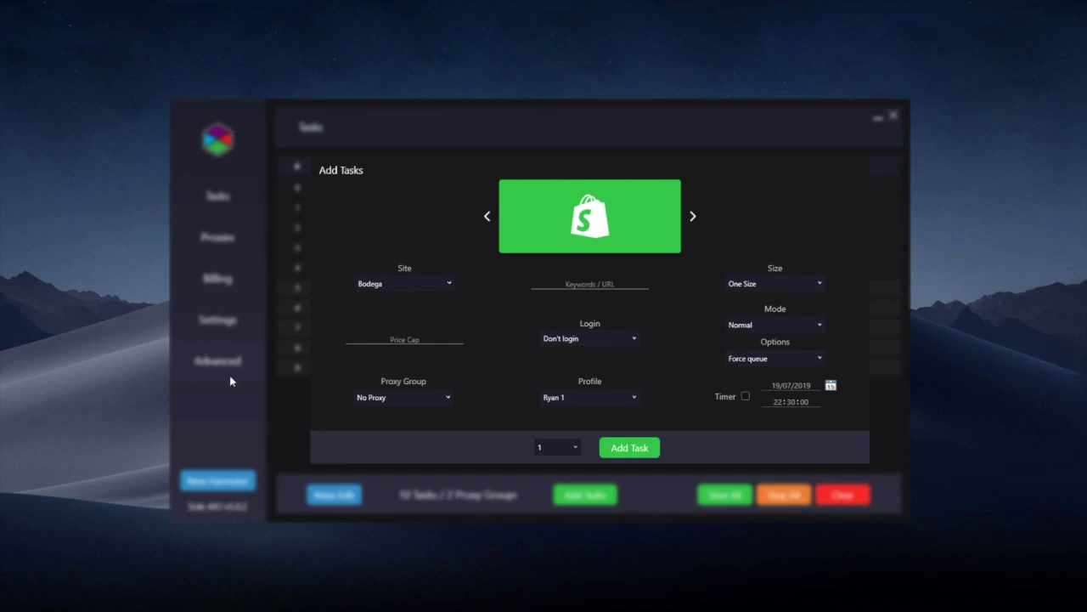
click(586, 341)
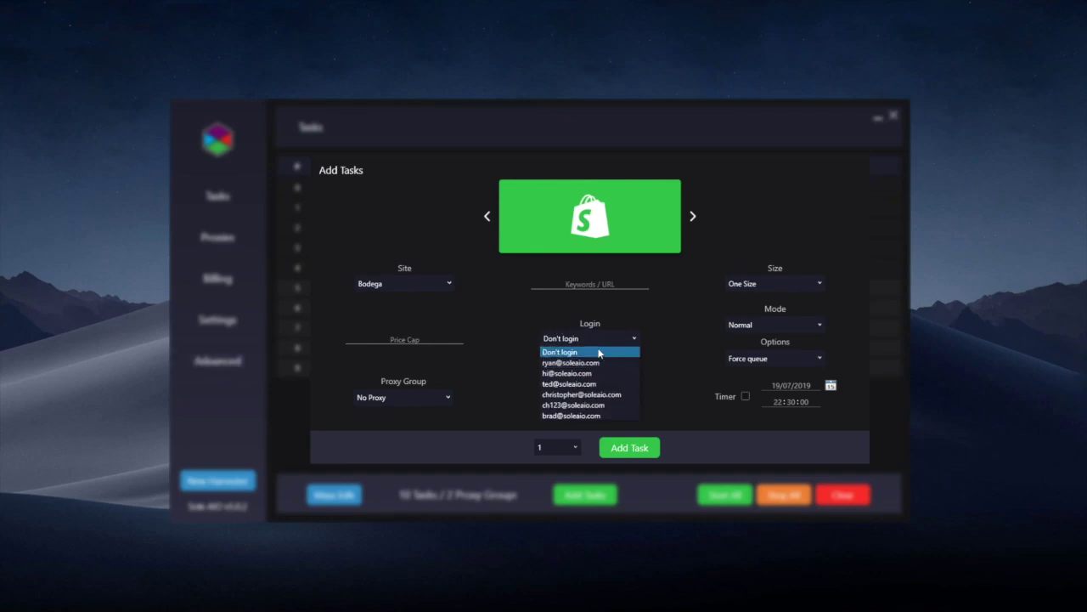
click(586, 363)
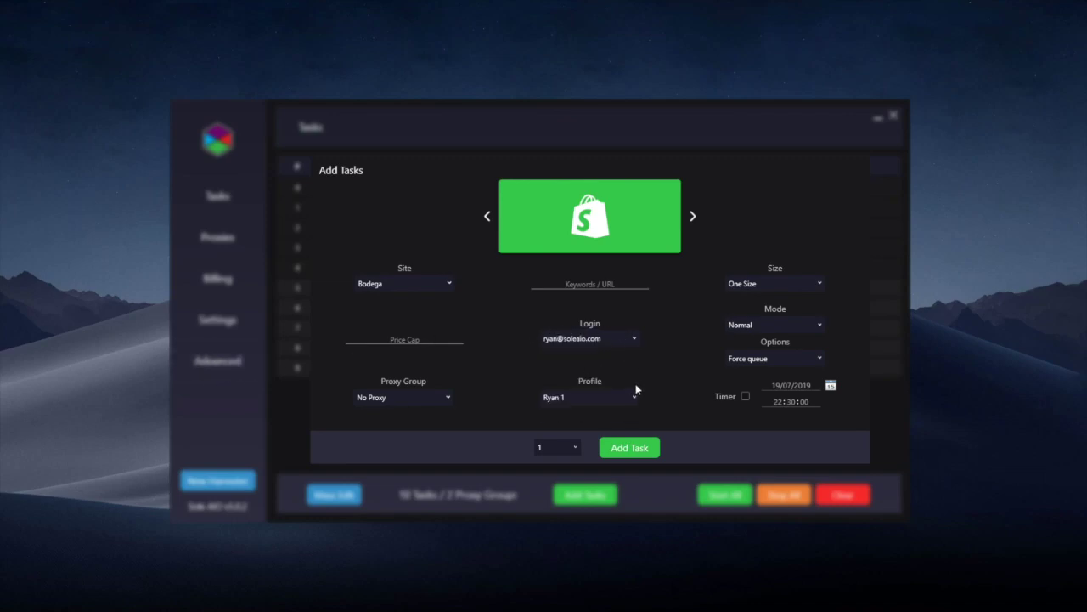
click(610, 447)
- Add two more Bodega tasks, one using the second stored account and one using the third
click(573, 336)
click(578, 373)
click(629, 447)
click(582, 339)
click(595, 383)
click(623, 447)
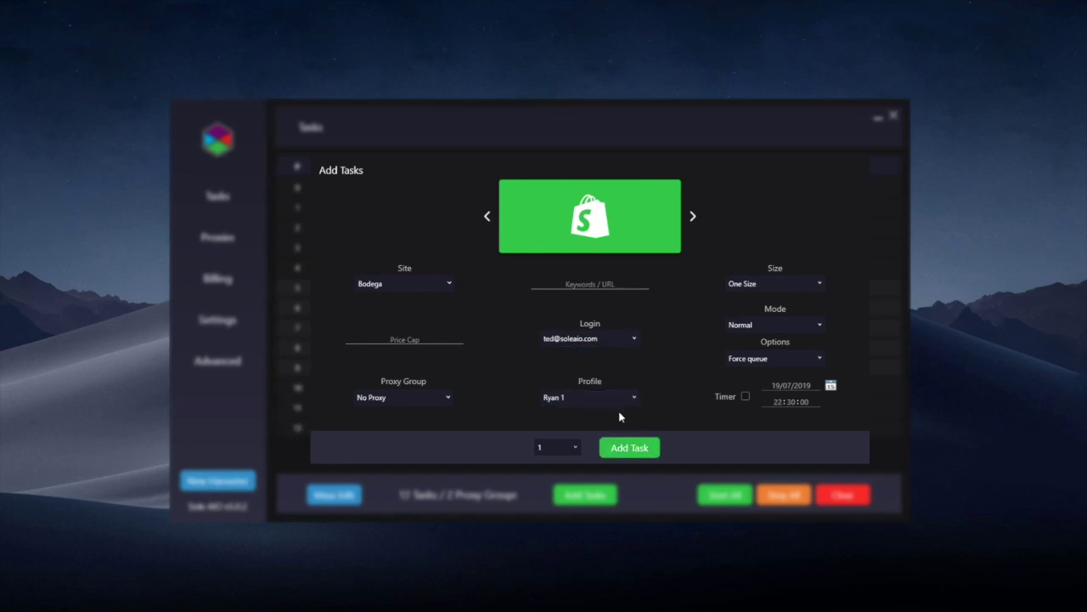
- Try the Login to existing account advanced option for an Adidas UK task, then leave without adding the task
click(487, 217)
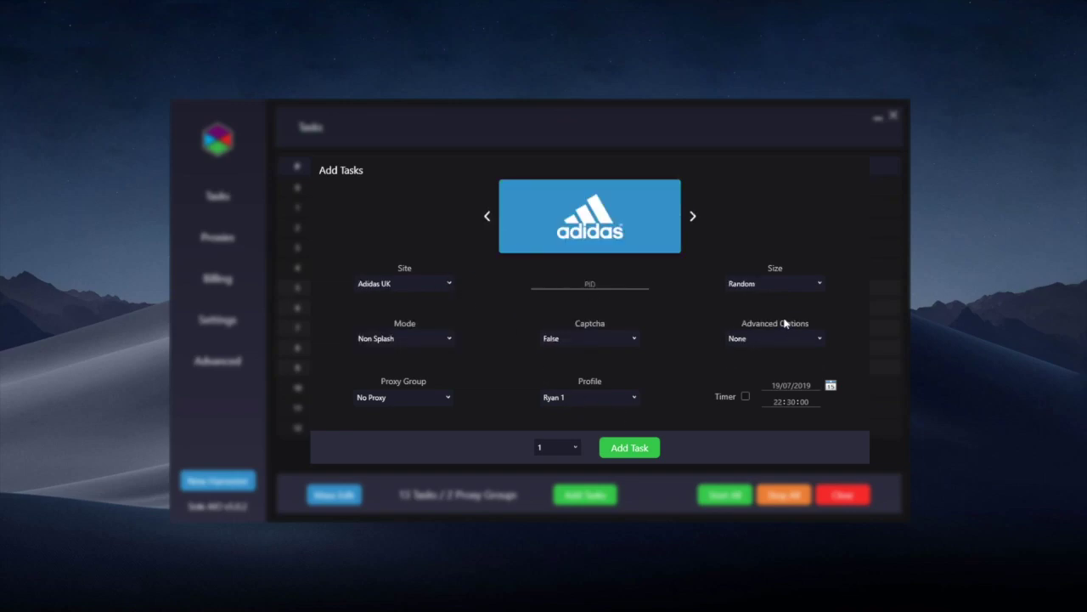
click(773, 338)
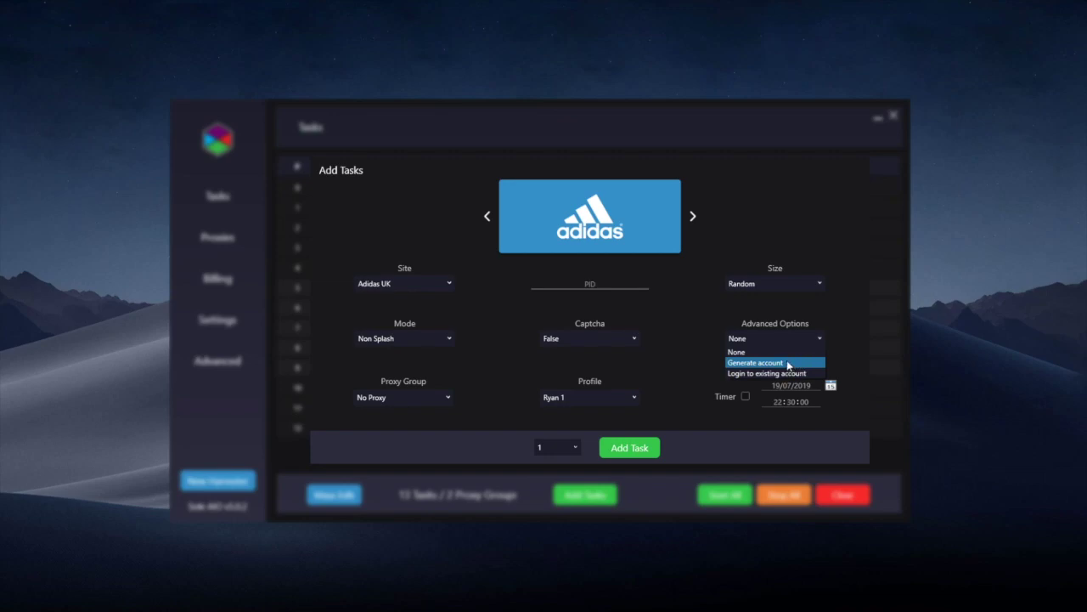
click(803, 375)
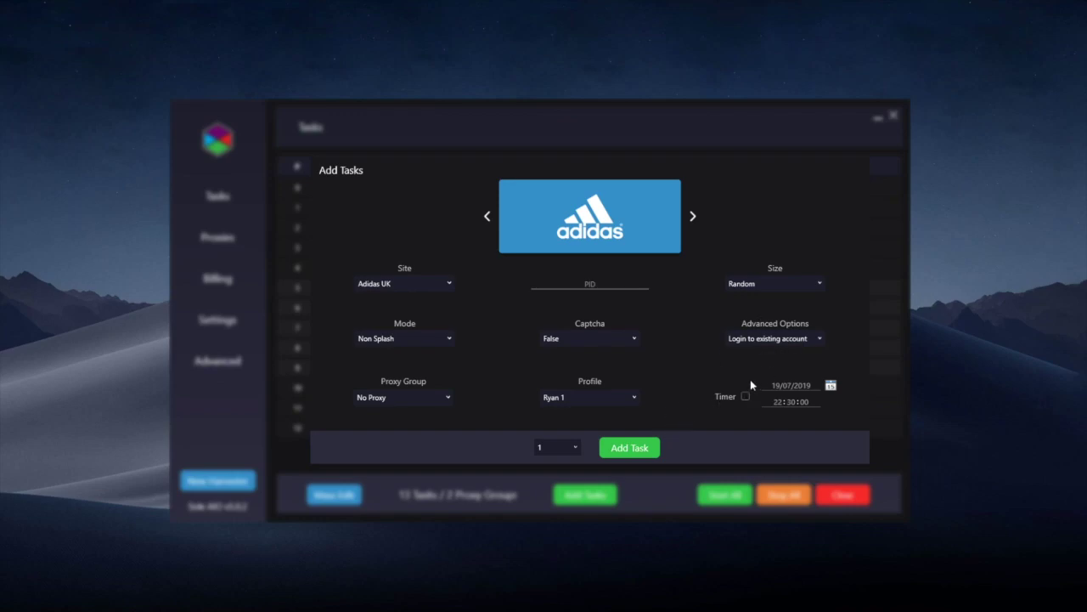
click(652, 483)
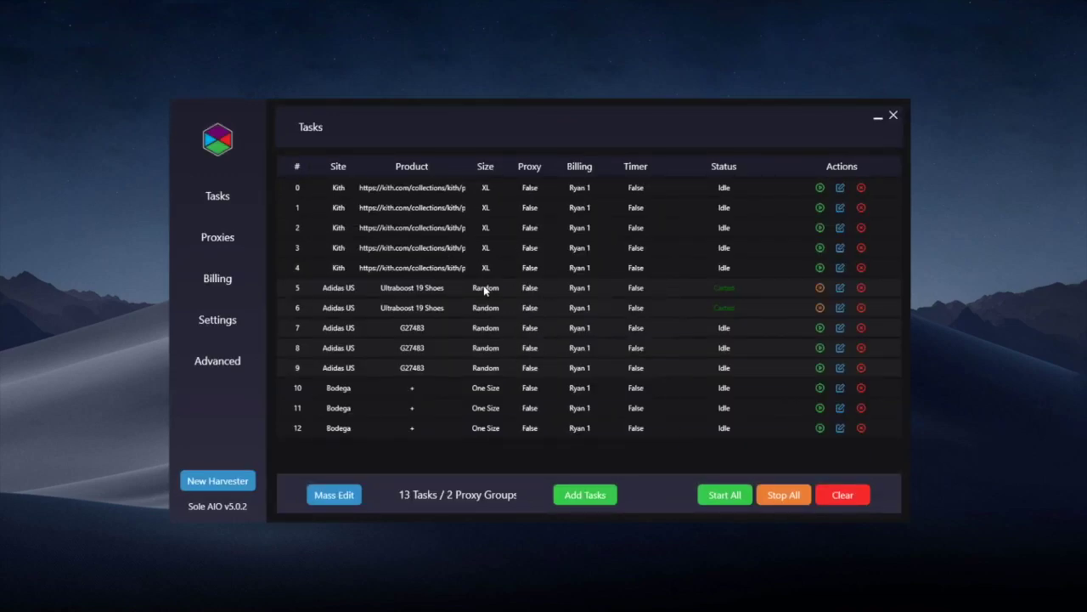